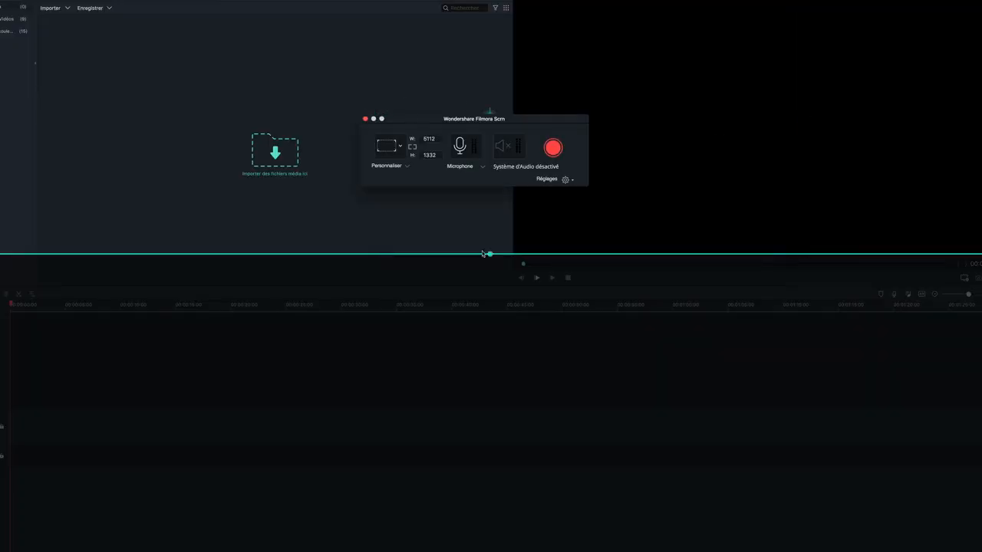
{"action": "left_click", "coordinate": [483, 445]}
{"action": "left_click", "coordinate": [484, 167]}
{"action": "left_click", "coordinate": [482, 173]}
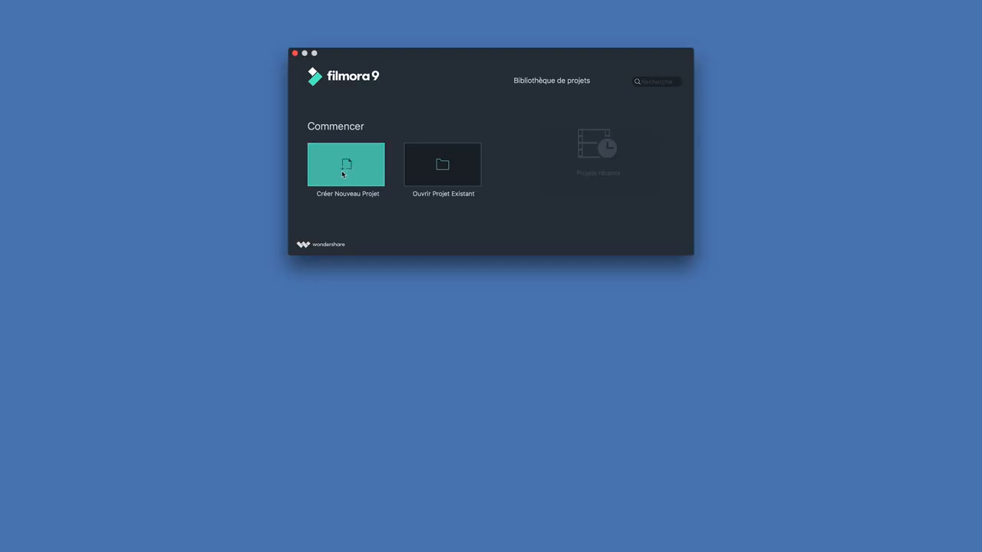
Create a new project and open the Mac screen recorder.
{"action": "left_click", "coordinate": [343, 173]}
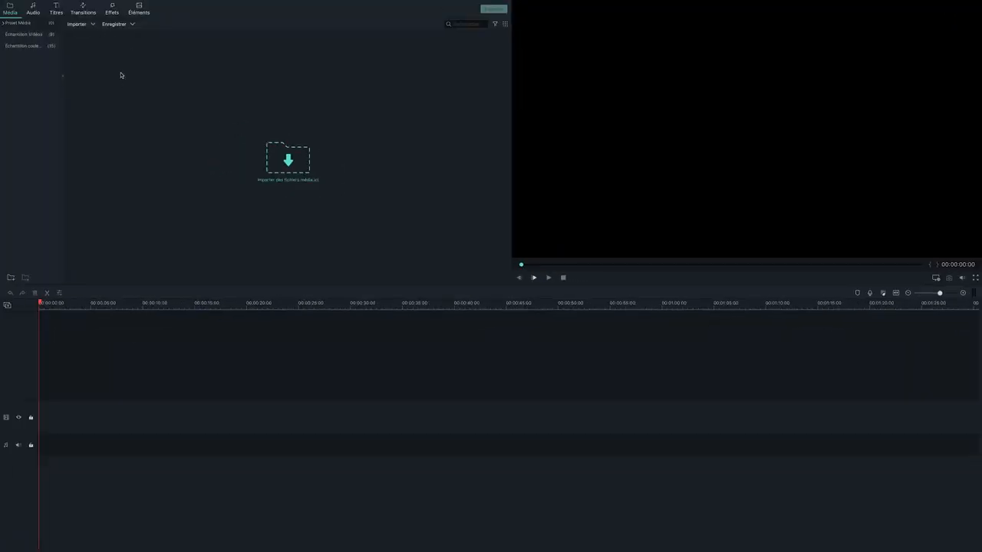
{"action": "mouse_move", "coordinate": [25, 2]}
{"action": "left_click", "coordinate": [93, 3]}
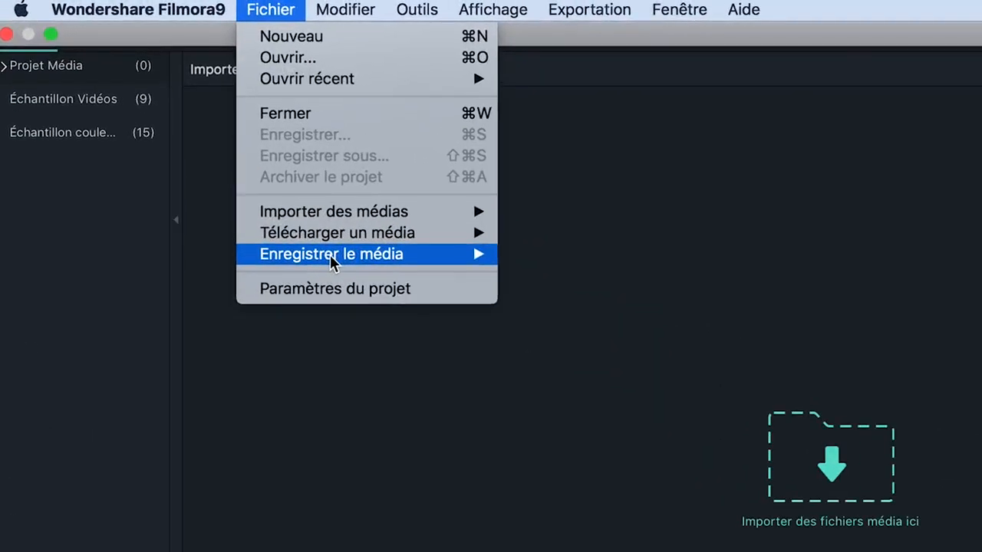
{"action": "mouse_move", "coordinate": [407, 256]}
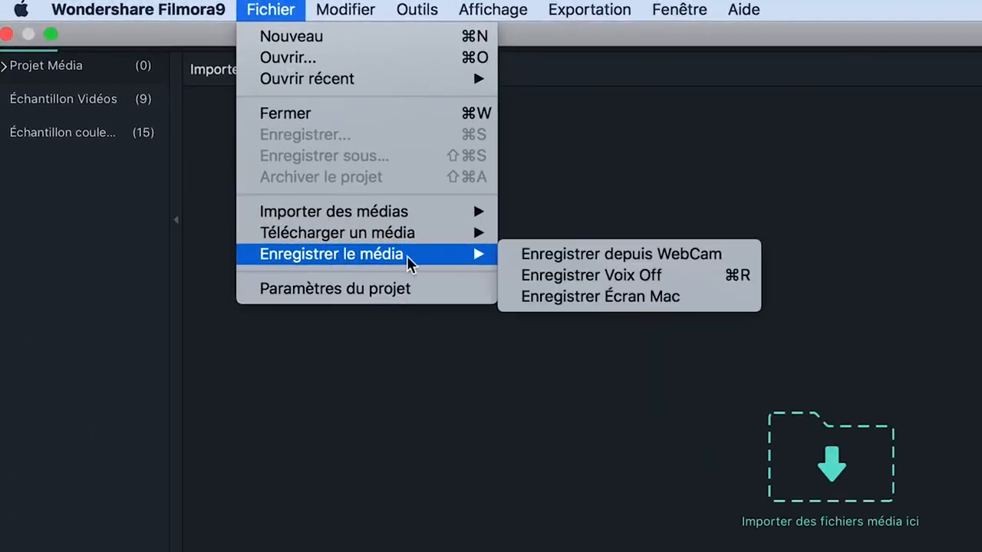
{"action": "left_click", "coordinate": [719, 298]}
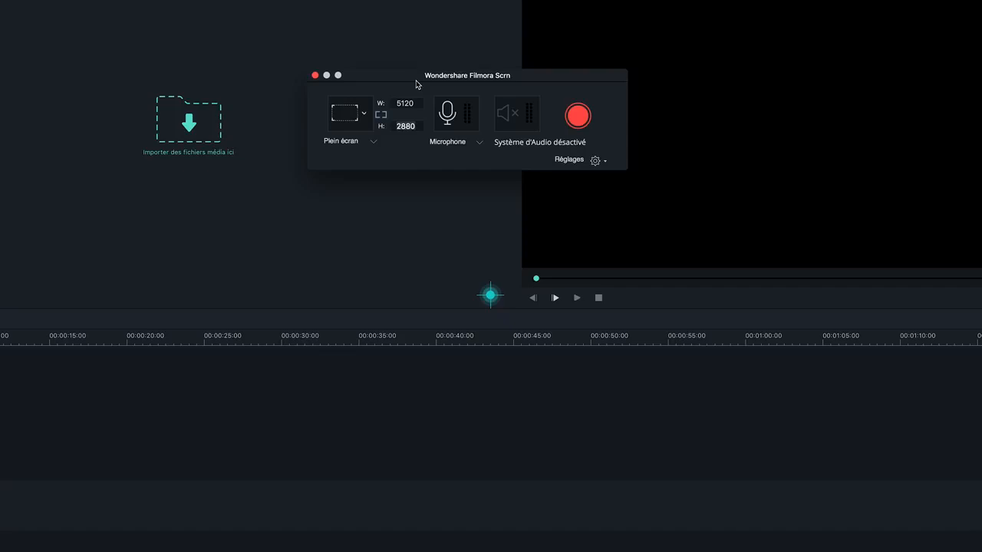
Resize the recorder's capture area to a custom region about 4088 by 1332 pixels.
{"action": "left_click", "coordinate": [406, 126]}
{"action": "left_click_drag", "start_coordinate": [491, 292], "coordinate": [74, 326]}
{"action": "left_click_drag", "start_coordinate": [75, 517], "coordinate": [74, 72]}
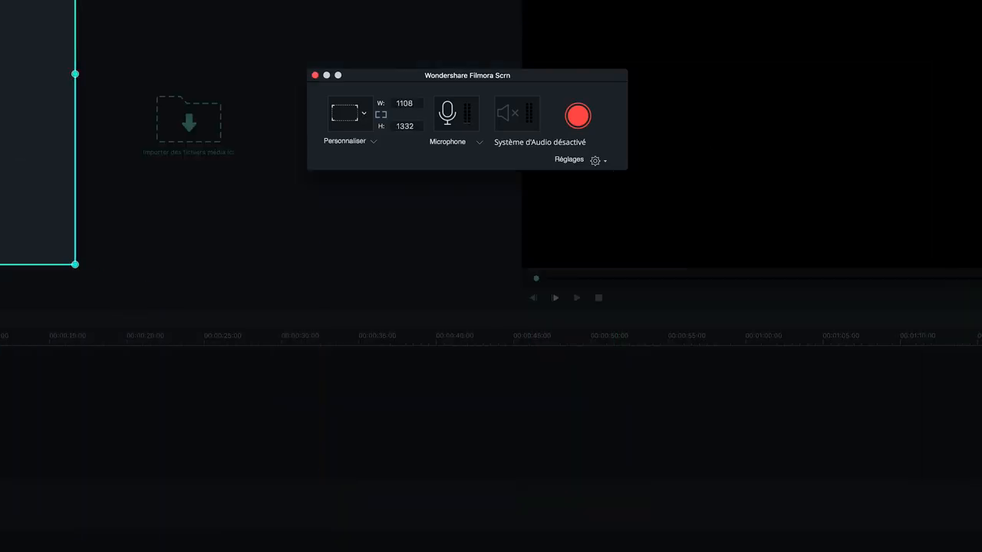
{"action": "left_click_drag", "start_coordinate": [75, 134], "coordinate": [375, 134]}
{"action": "left_click_drag", "start_coordinate": [806, 90], "coordinate": [928, 90]}
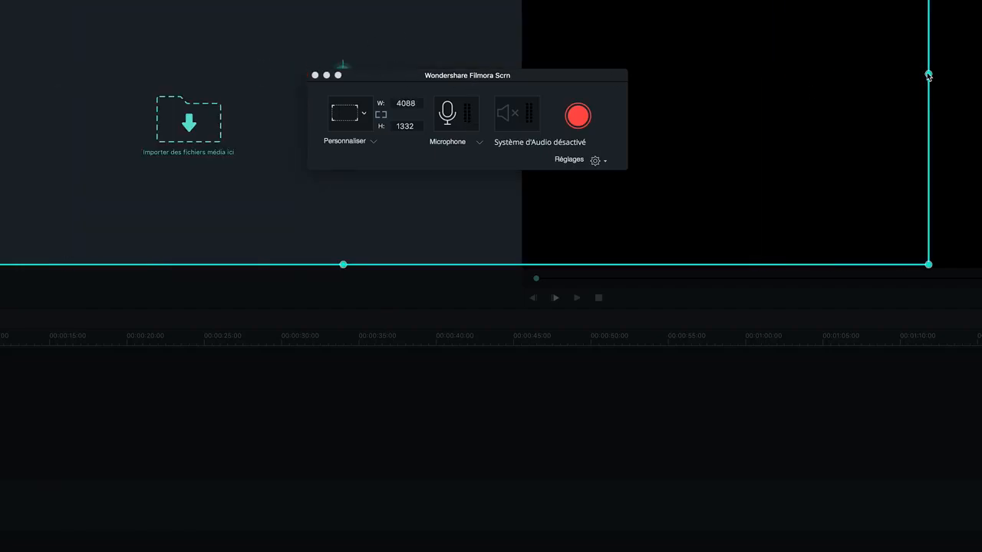
Enlarge the capture area to a custom region of about 5122 by 2880 pixels, covering the screen.
{"action": "left_click_drag", "start_coordinate": [930, 74], "coordinate": [981, 74]}
{"action": "left_click_drag", "start_coordinate": [483, 265], "coordinate": [490, 551]}
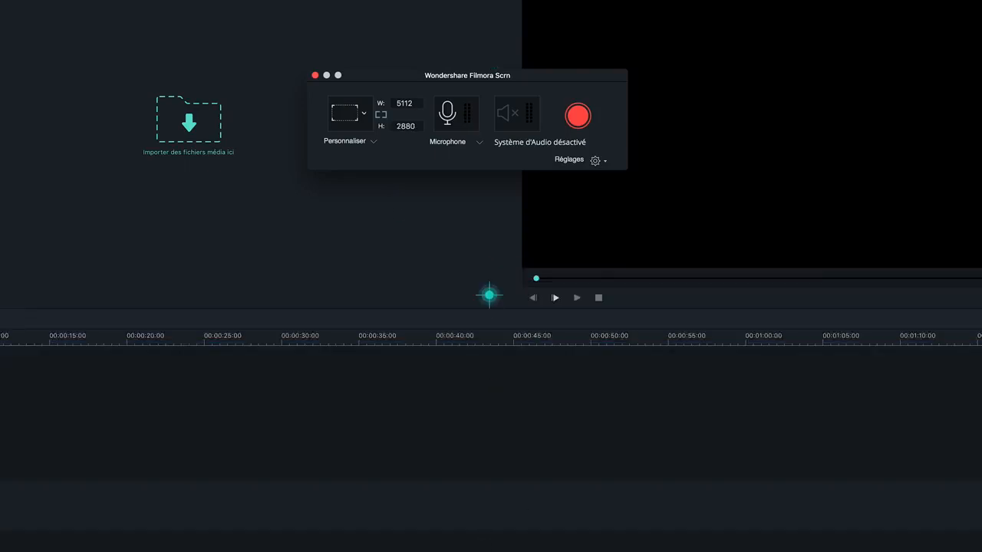
{"action": "left_click_drag", "start_coordinate": [489, 295], "coordinate": [491, 296]}
Check the microphone input choices for the recording.
{"action": "left_click", "coordinate": [480, 145]}
{"action": "left_click", "coordinate": [480, 151]}
{"action": "left_click", "coordinate": [481, 145]}
{"action": "left_click", "coordinate": [482, 155]}
Choose the green mouse-click highlight in the recording settings and start the screen recording.
{"action": "left_click", "coordinate": [596, 162]}
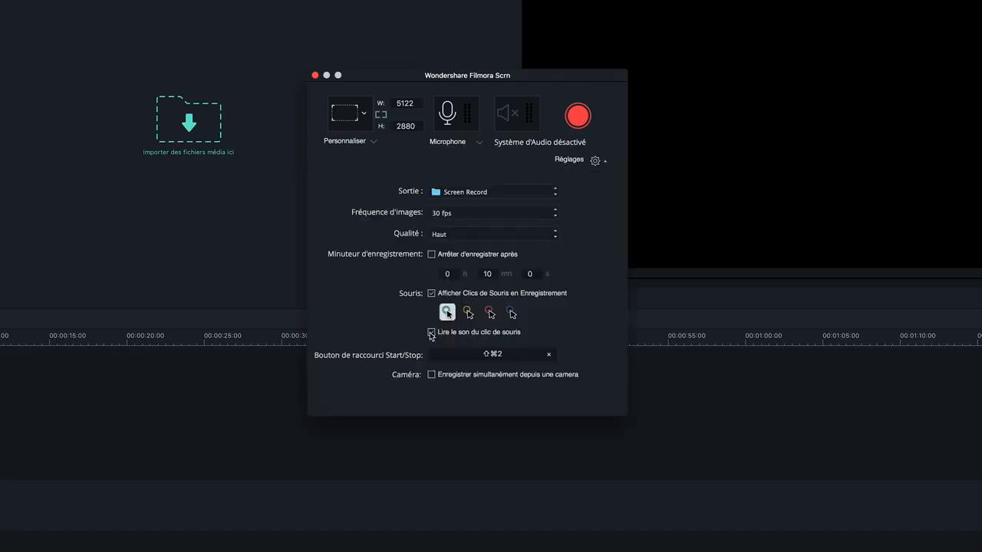
{"action": "left_click", "coordinate": [464, 316]}
{"action": "left_click", "coordinate": [446, 313]}
{"action": "left_click", "coordinate": [577, 116]}
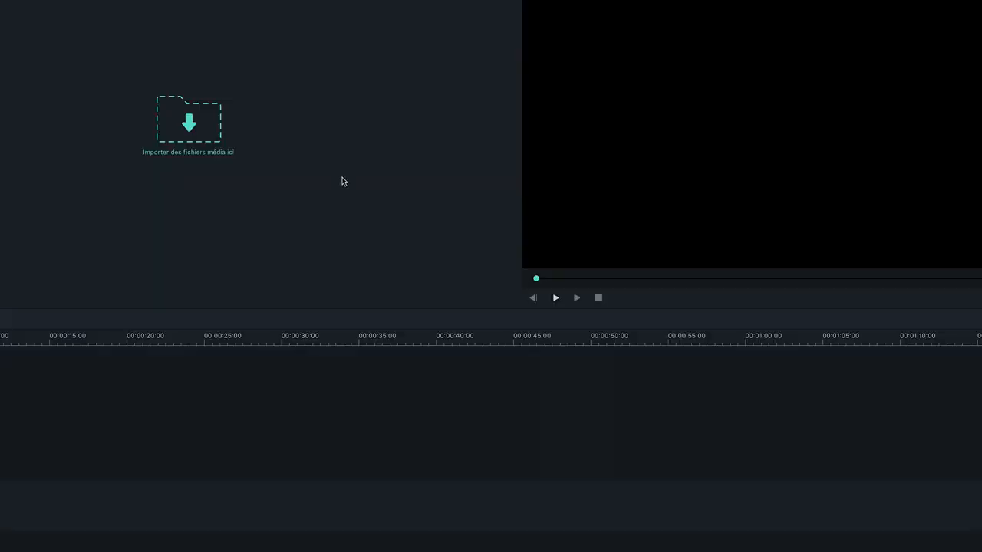
Import the Forest Medium, Forest Medium-Wide and Forest Wide clips and arrange them on the timeline without matching the project settings to the media.
{"action": "left_click", "coordinate": [205, 134]}
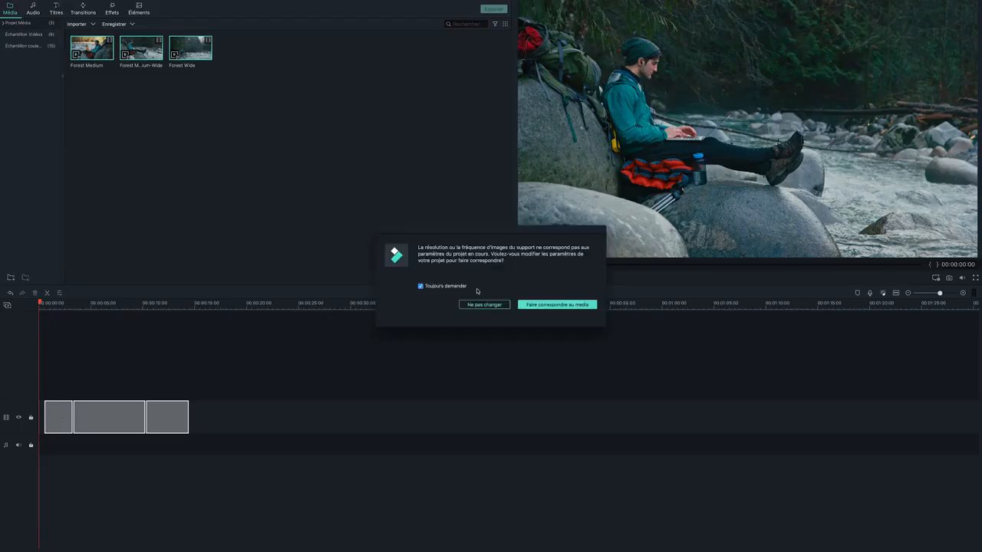
{"action": "left_click", "coordinate": [484, 303]}
{"action": "left_click", "coordinate": [71, 409]}
{"action": "left_click_drag", "start_coordinate": [207, 394], "coordinate": [136, 397]}
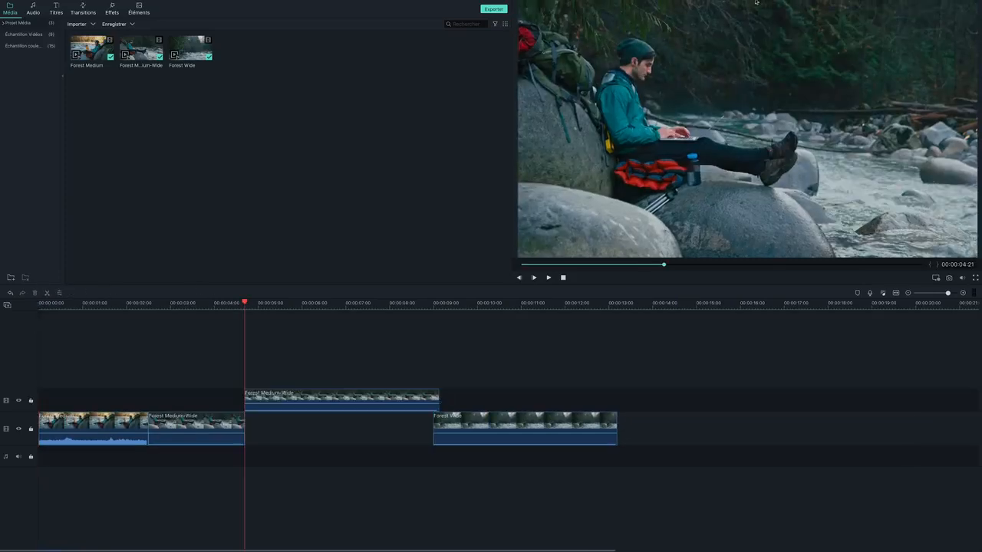
Stop the screen recording and place the recorded screencast at the timeline start without changing the project settings.
{"action": "left_click", "coordinate": [756, 3]}
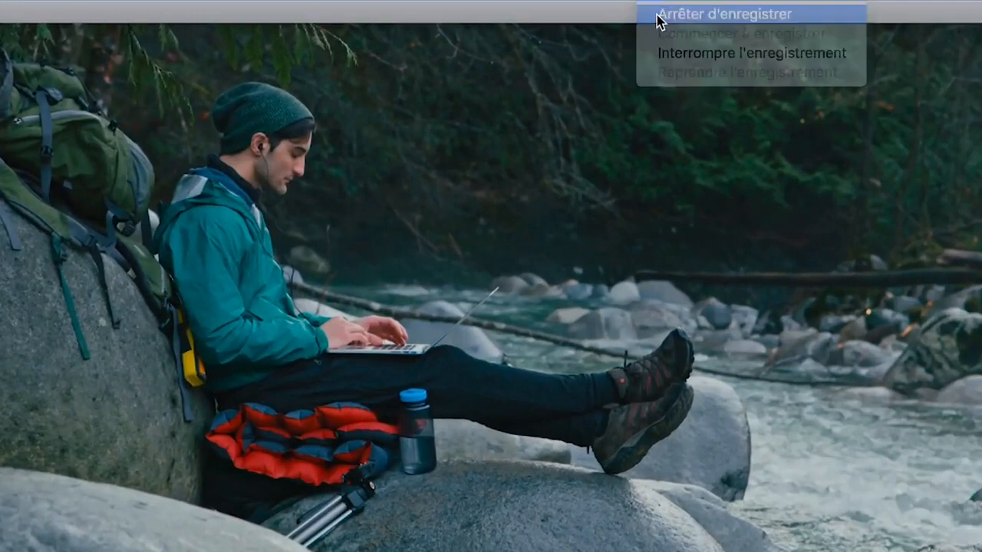
{"action": "left_click", "coordinate": [690, 14]}
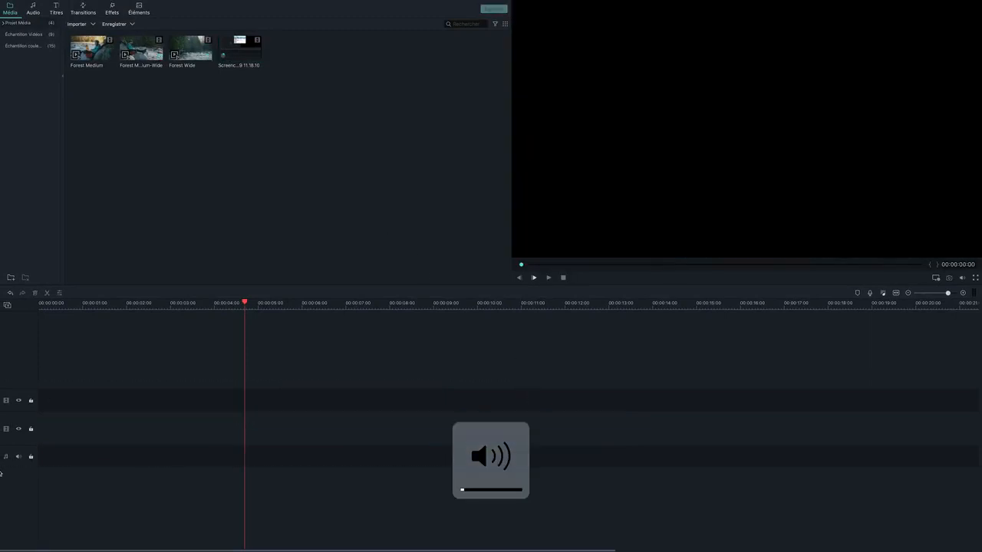
{"action": "left_click", "coordinate": [240, 47]}
{"action": "left_click_drag", "start_coordinate": [32, 436], "coordinate": [41, 428]}
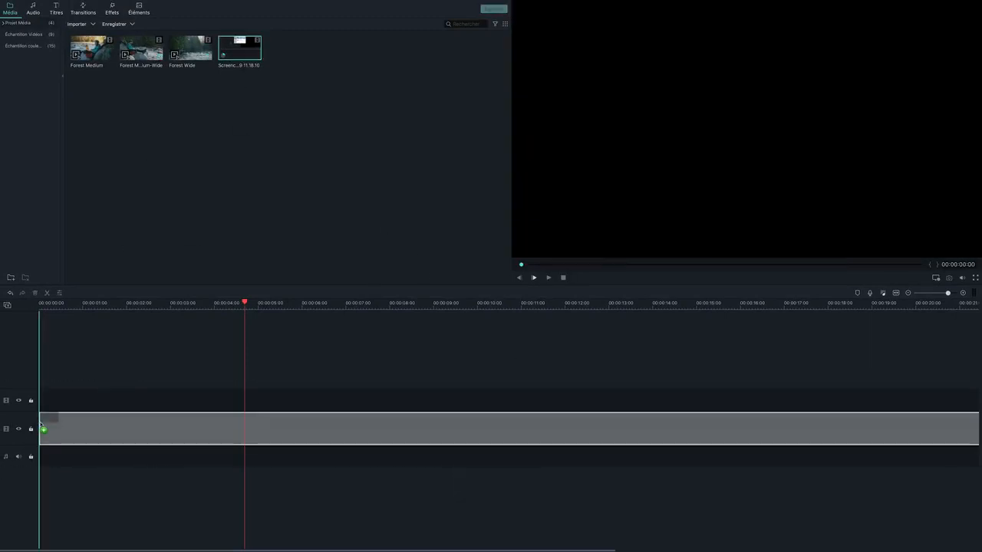
{"action": "left_click", "coordinate": [482, 304]}
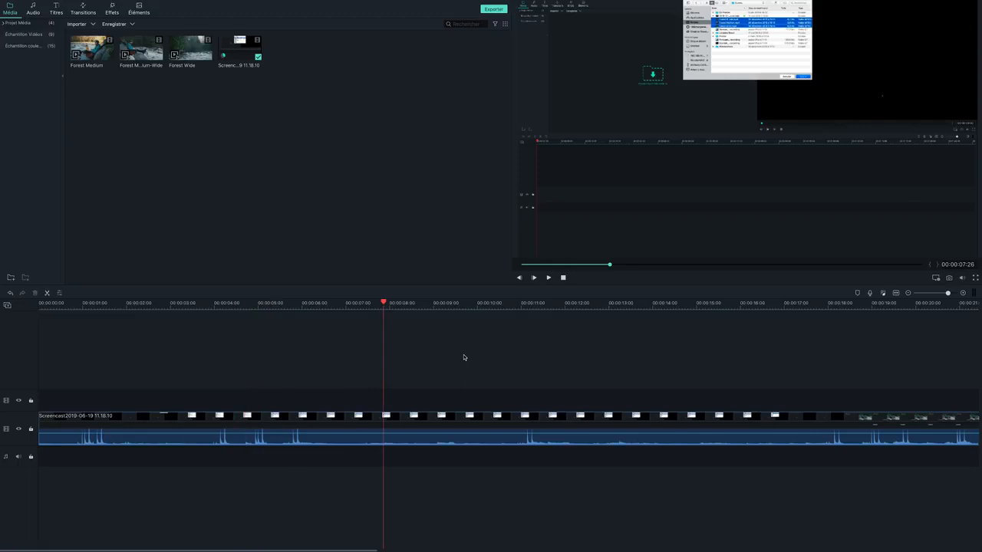
Scrub through the recorded screencast on the timeline and preview it from the media library.
{"action": "left_click", "coordinate": [663, 303]}
{"action": "scroll", "coordinate": [663, 307], "scroll_direction": "down", "scroll_amount": 5}
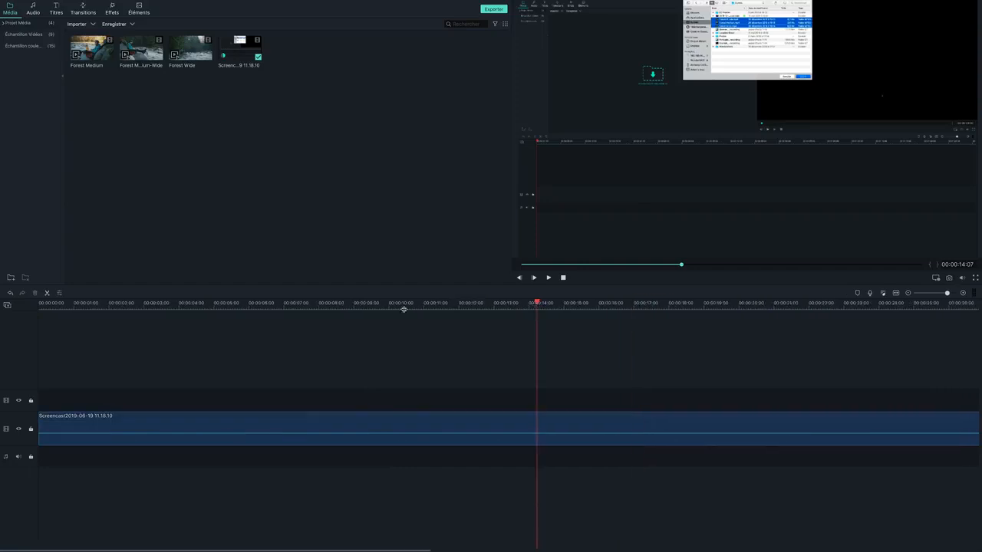
{"action": "left_click_drag", "start_coordinate": [250, 304], "coordinate": [481, 307]}
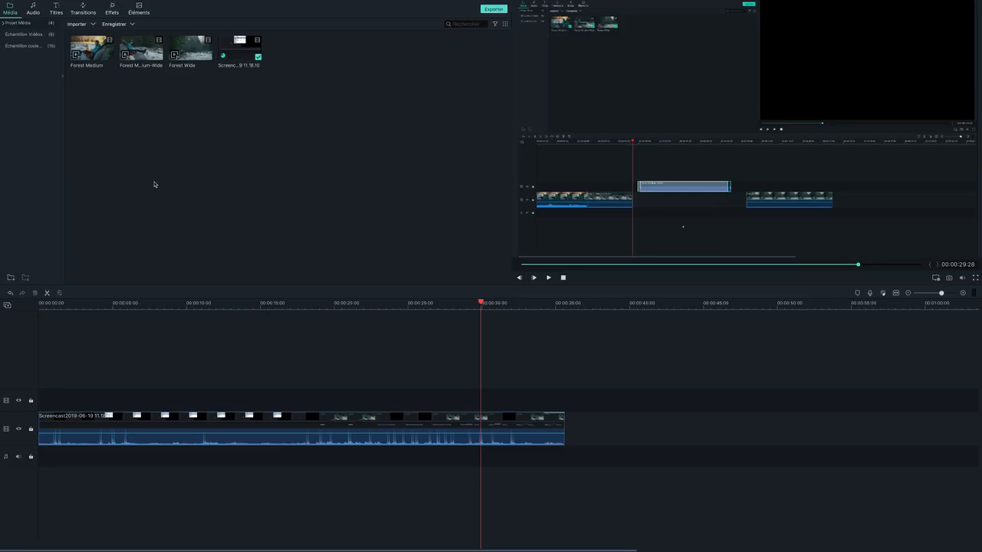
{"action": "double_click", "coordinate": [246, 58]}
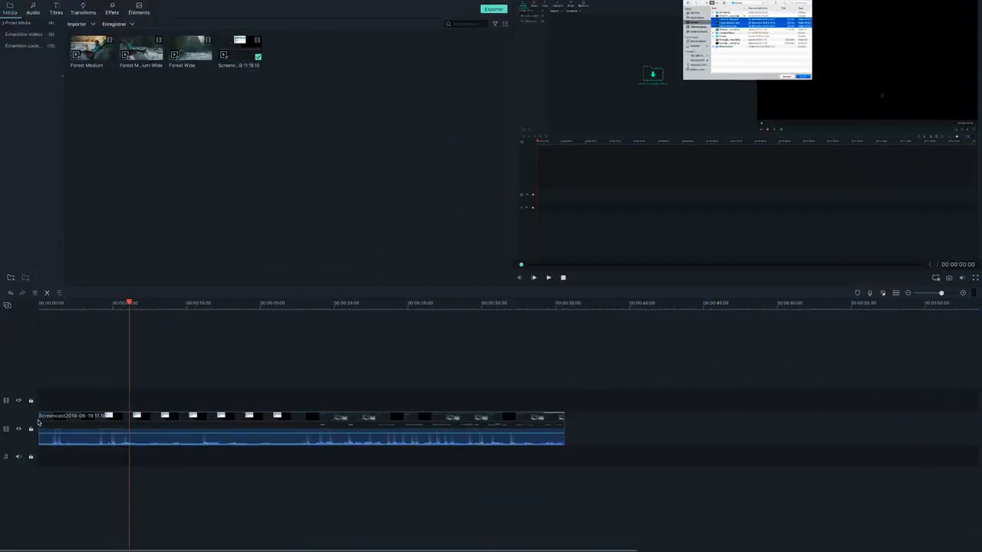
Trim the start and end of the screencast clip to a length of about 21 seconds.
{"action": "left_click_drag", "start_coordinate": [38, 423], "coordinate": [96, 417]}
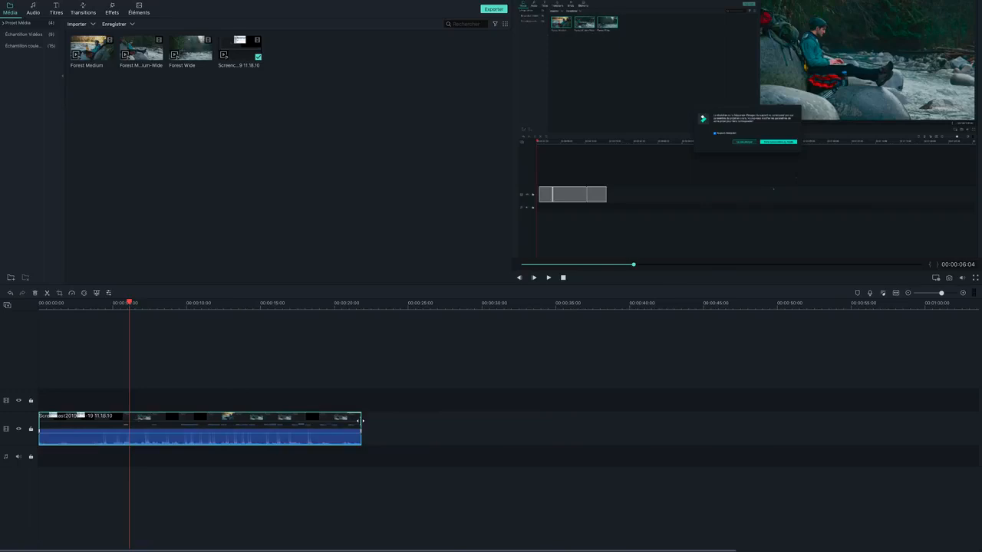
{"action": "left_click_drag", "start_coordinate": [361, 420], "coordinate": [349, 421]}
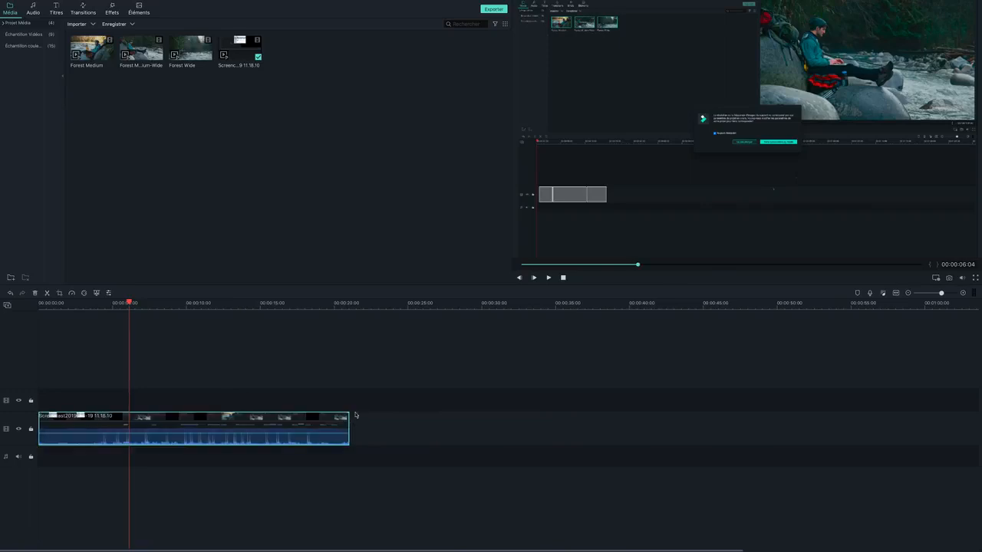
Scrub the trimmed screencast to about 00:00:09:08 to check its content.
{"action": "right_click", "coordinate": [199, 106]}
{"action": "left_click", "coordinate": [175, 301]}
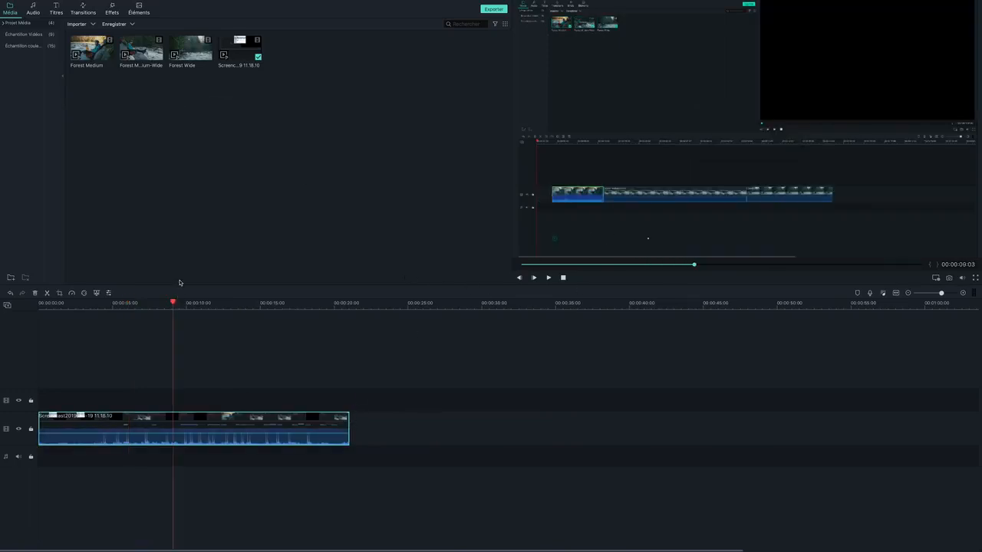
{"action": "scroll", "coordinate": [172, 303], "scroll_direction": "up", "scroll_amount": 2}
{"action": "scroll", "coordinate": [171, 303], "scroll_direction": "down", "scroll_amount": 4}
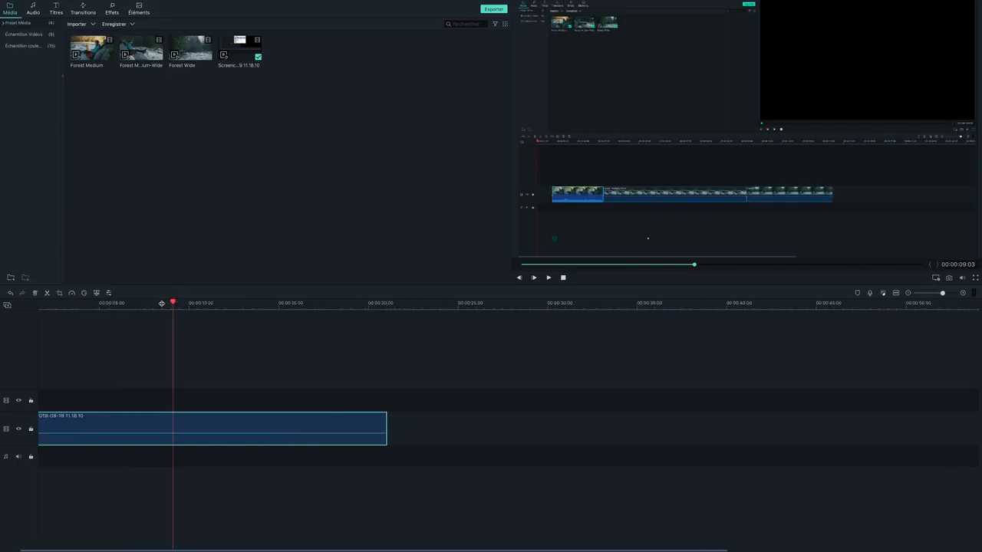
{"action": "left_click_drag", "start_coordinate": [150, 304], "coordinate": [150, 305]}
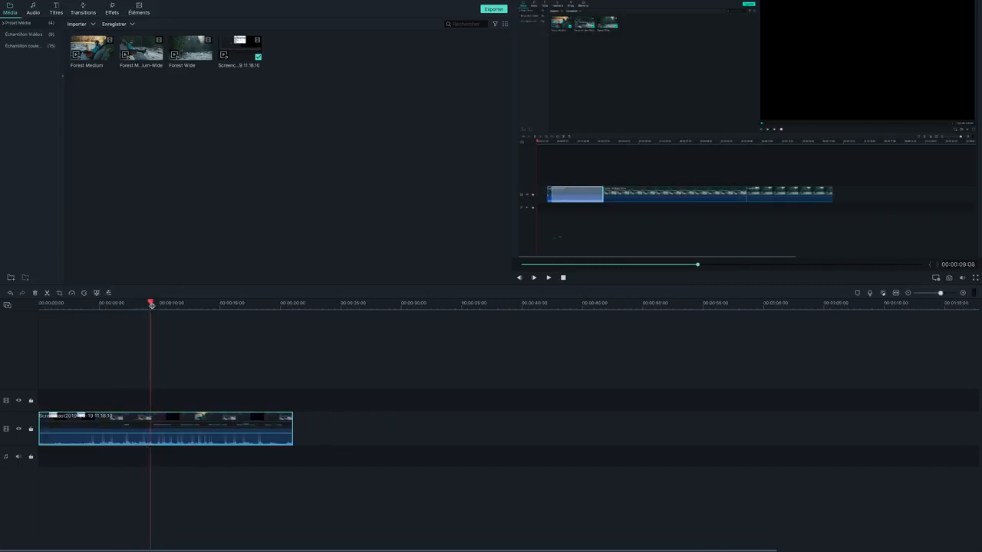
Reopen the Mac screen recorder and enable simultaneous recording from a camera.
{"action": "mouse_move", "coordinate": [56, 4]}
{"action": "left_click", "coordinate": [90, 3]}
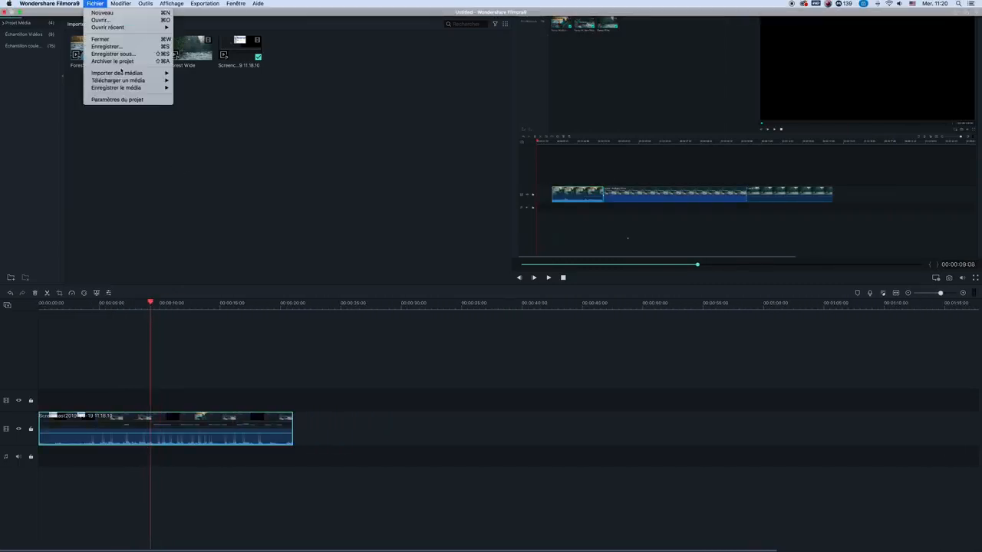
{"action": "mouse_move", "coordinate": [146, 88]}
{"action": "left_click", "coordinate": [231, 102]}
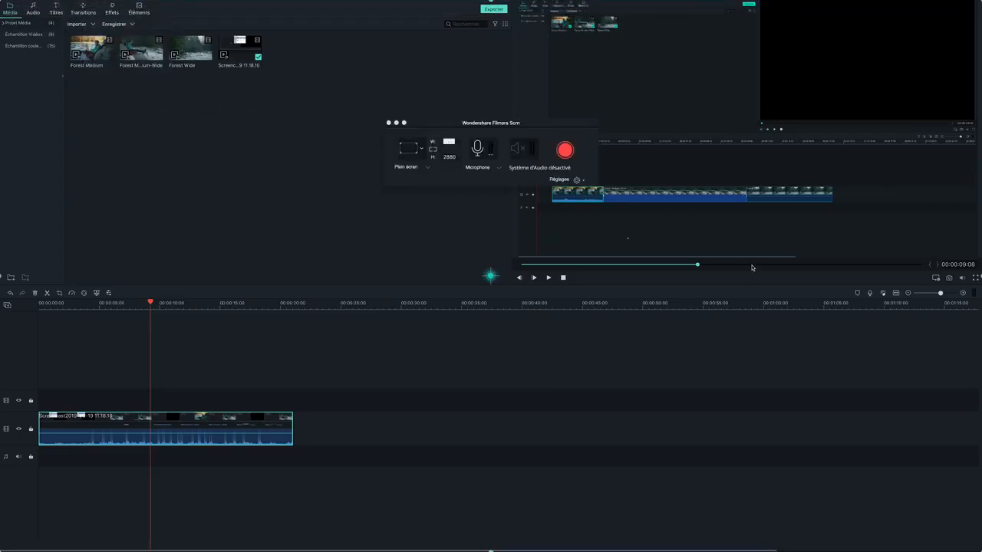
{"action": "left_click", "coordinate": [577, 180]}
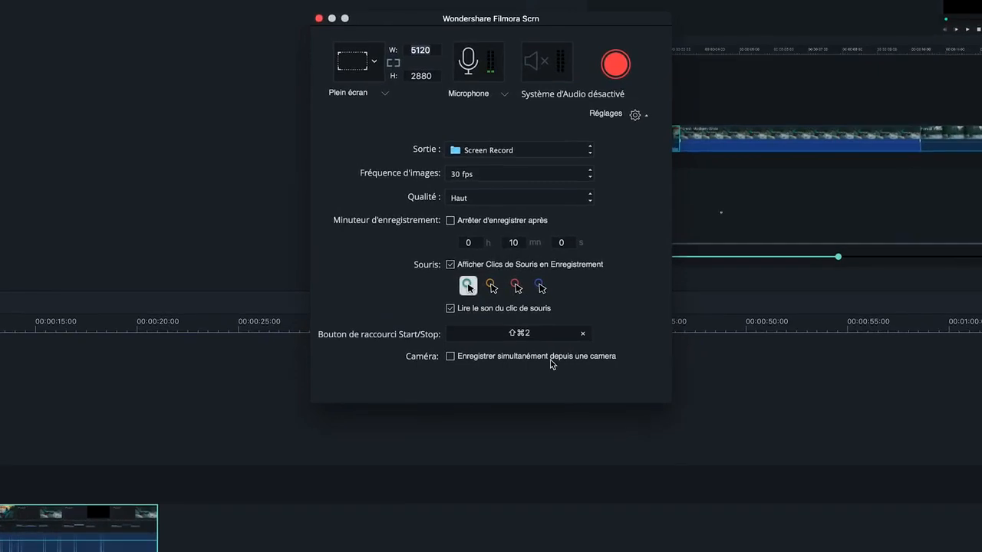
{"action": "left_click", "coordinate": [553, 357]}
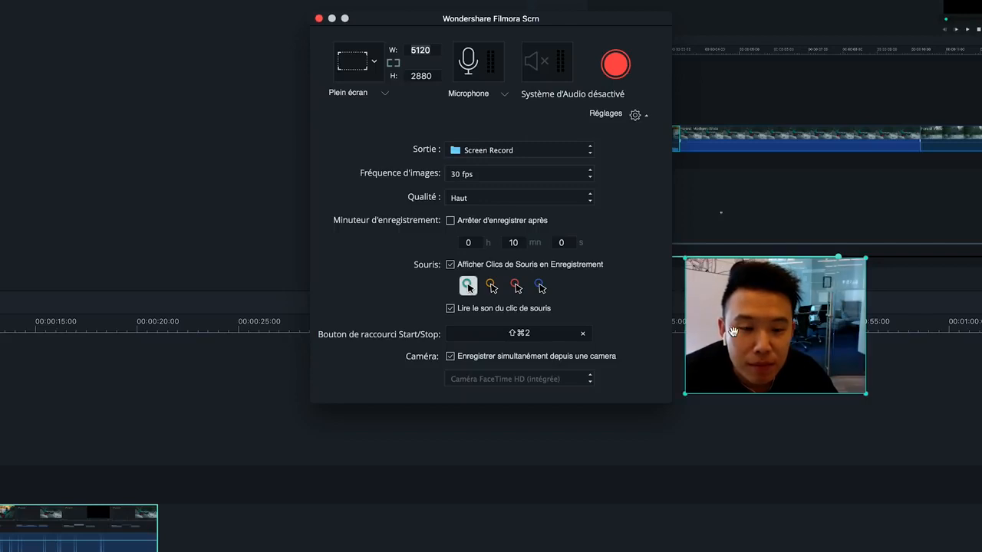
Record the screen while moving and enlarging the camera preview over the empty timeline area, and stop the recording.
{"action": "left_click", "coordinate": [615, 64]}
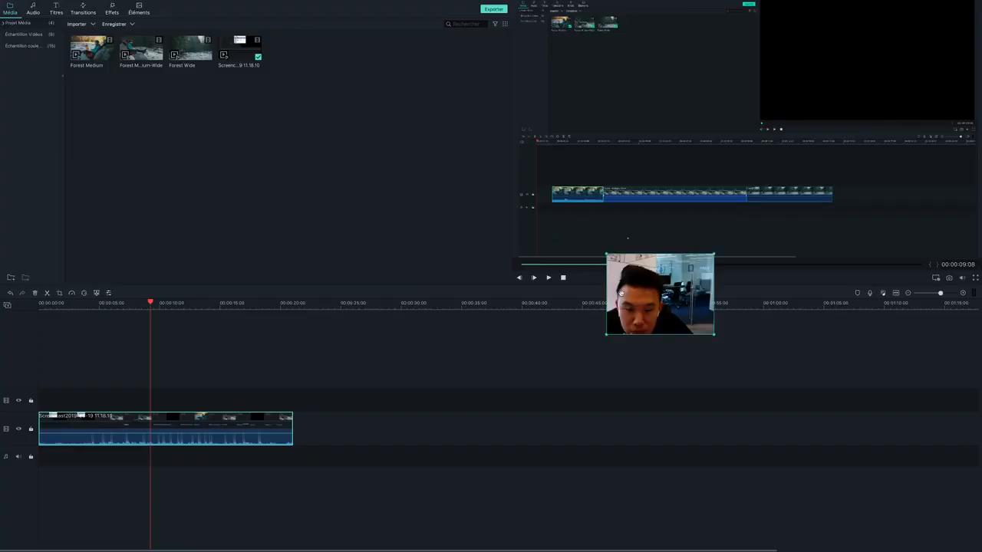
{"action": "left_click_drag", "start_coordinate": [620, 293], "coordinate": [773, 457]}
{"action": "left_click_drag", "start_coordinate": [756, 415], "coordinate": [629, 396]}
{"action": "left_click_drag", "start_coordinate": [727, 425], "coordinate": [802, 453]}
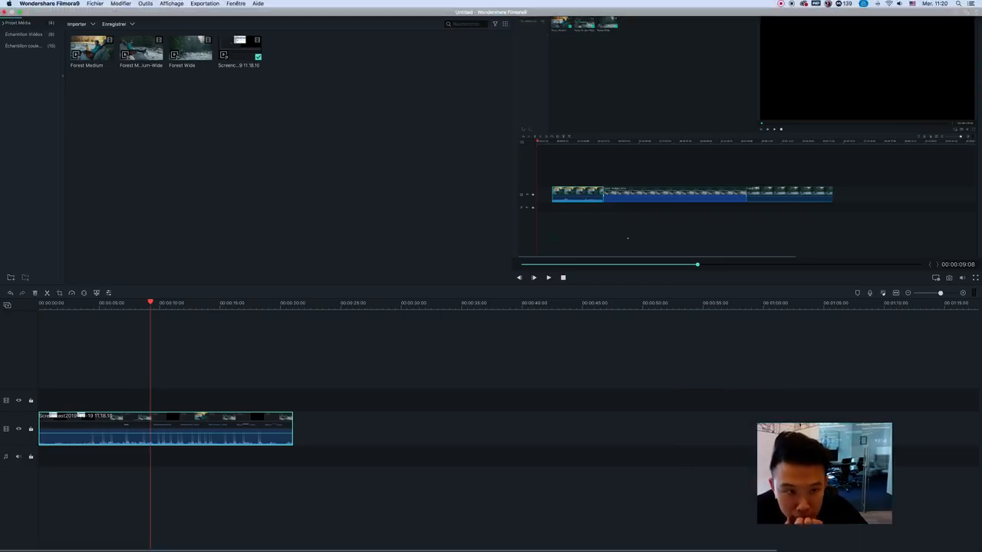
{"action": "left_click", "coordinate": [781, 4]}
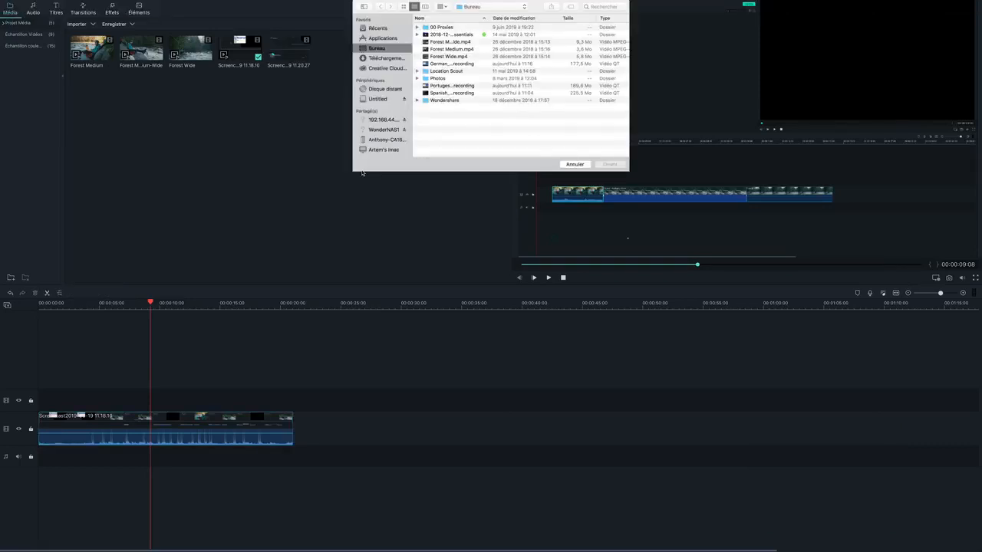
Import the C0003 video from the downloads folder and place it on the track above the screencast.
{"action": "left_click", "coordinate": [400, 59]}
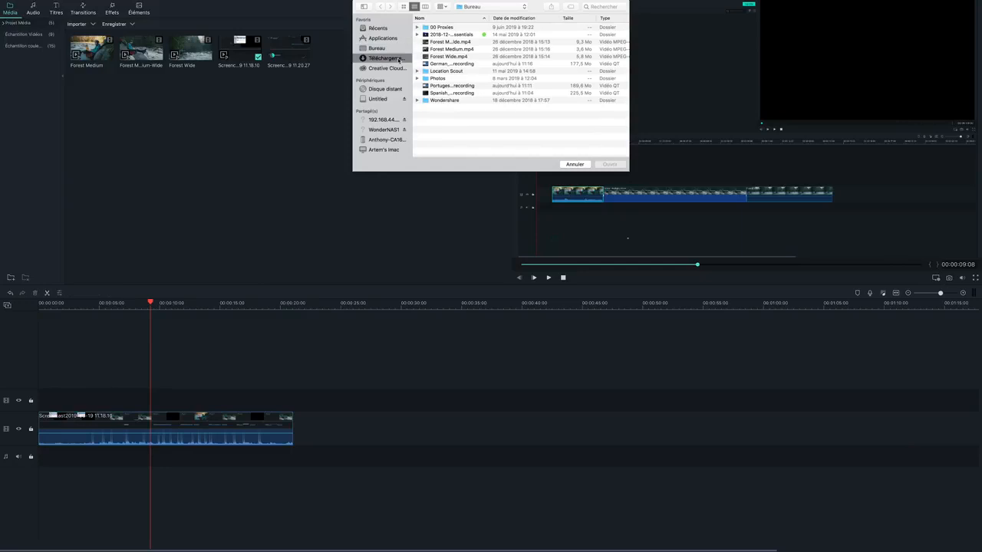
{"action": "double_click", "coordinate": [438, 50]}
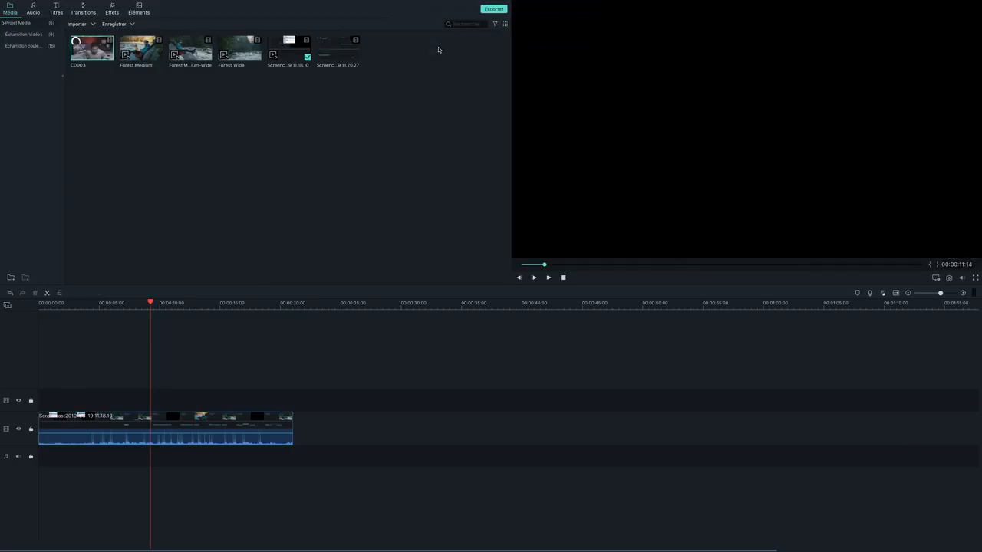
{"action": "left_click_drag", "start_coordinate": [77, 49], "coordinate": [48, 393]}
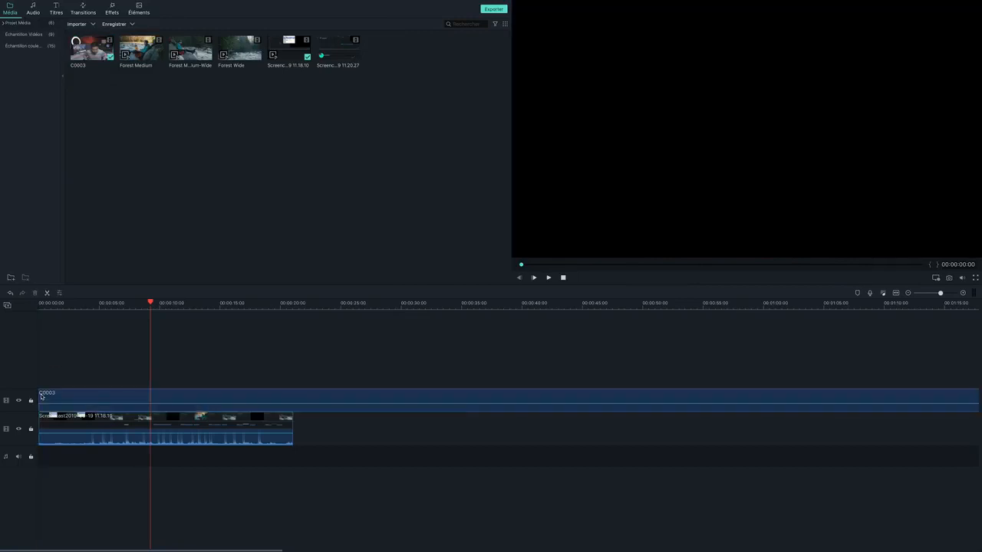
Scale the C0003 clip to 24.2% and position it at X 652.8, Y -367.2 as a picture-in-picture overlay.
{"action": "left_click", "coordinate": [223, 394]}
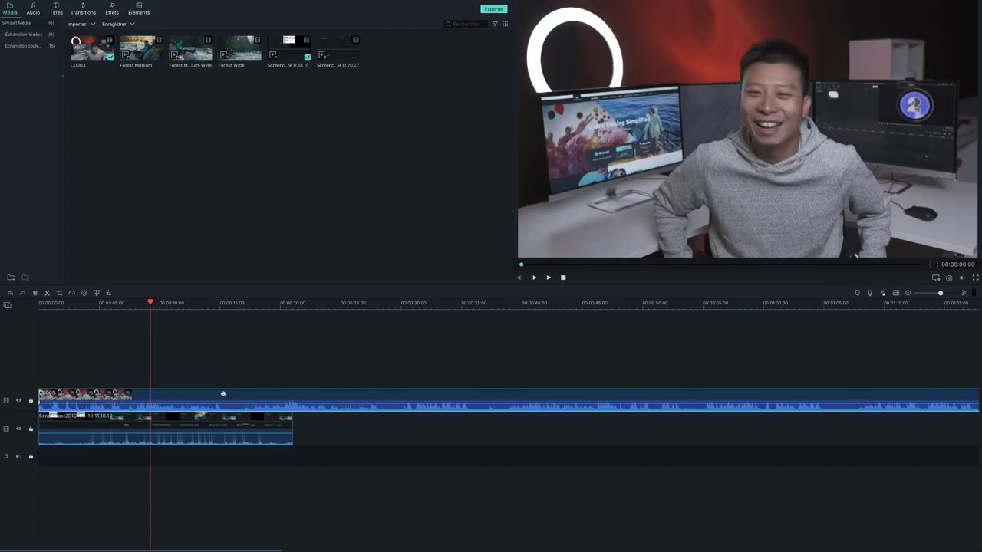
{"action": "double_click", "coordinate": [223, 394]}
{"action": "left_click_drag", "start_coordinate": [238, 91], "coordinate": [302, 94]}
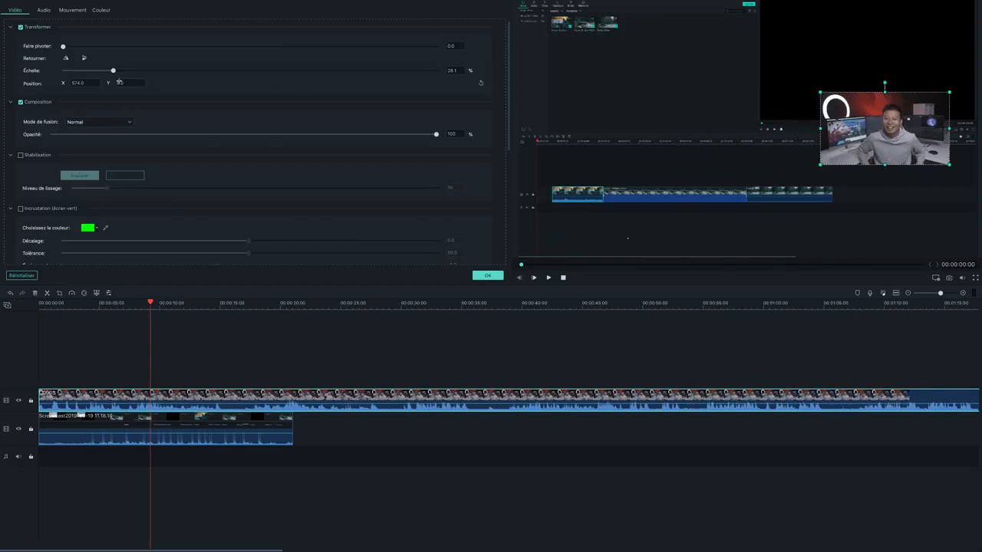
{"action": "left_click_drag", "start_coordinate": [119, 82], "coordinate": [115, 96]}
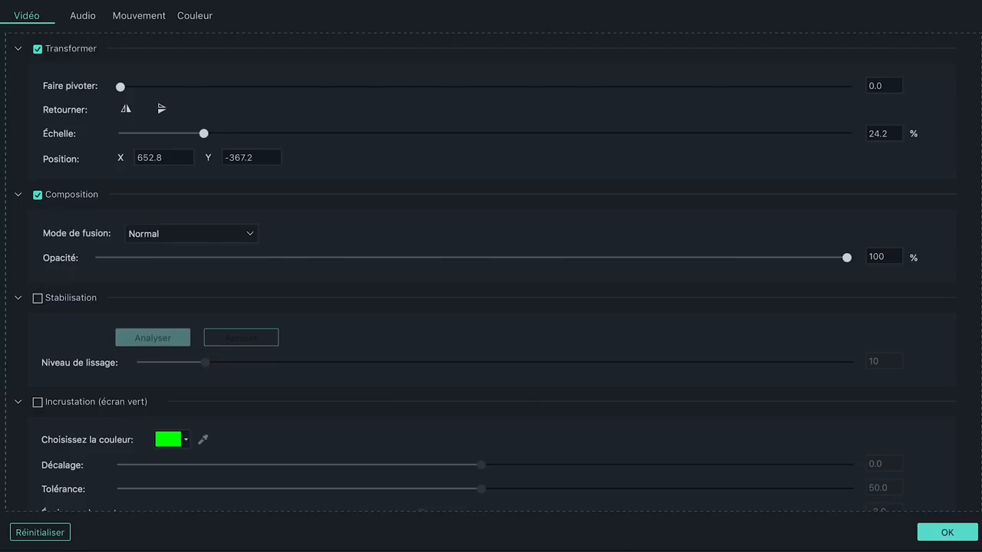
Play back the screencast with the presenter overlay and pause the preview.
{"action": "left_click", "coordinate": [972, 495]}
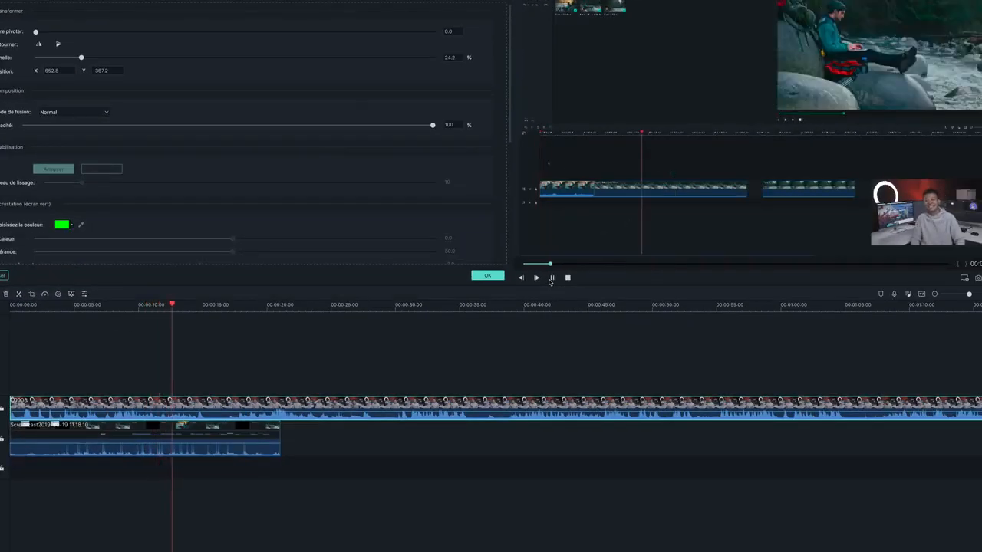
{"action": "left_click", "coordinate": [550, 280]}
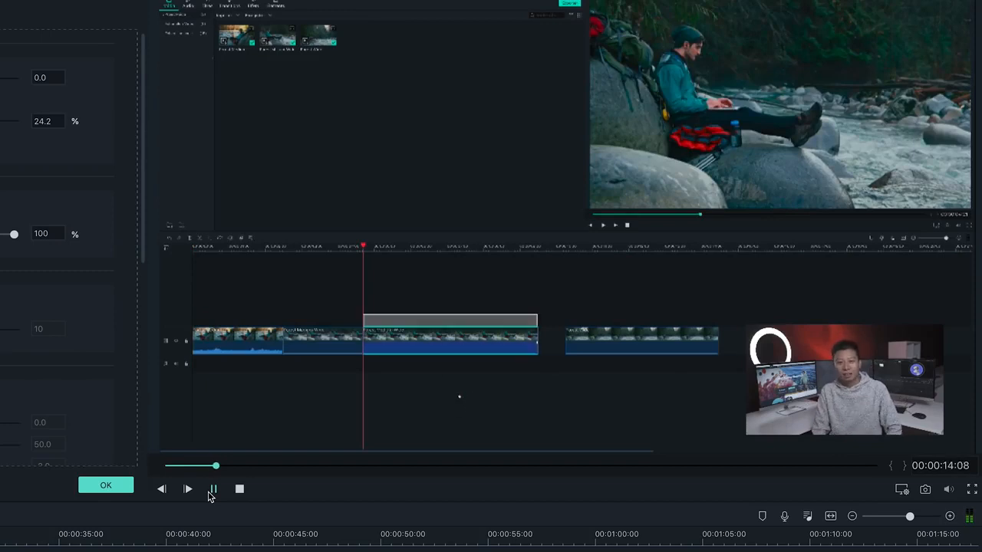
{"action": "left_click", "coordinate": [211, 491]}
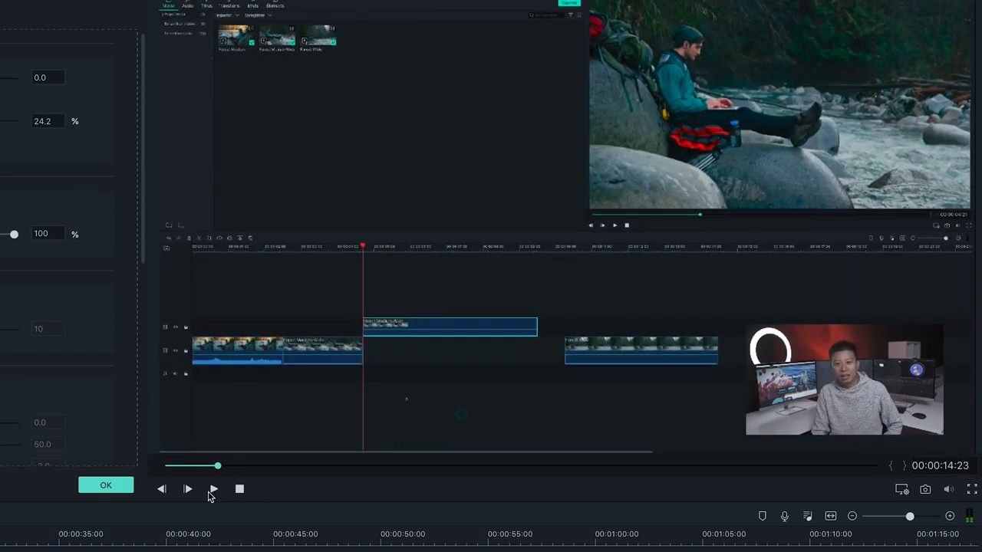